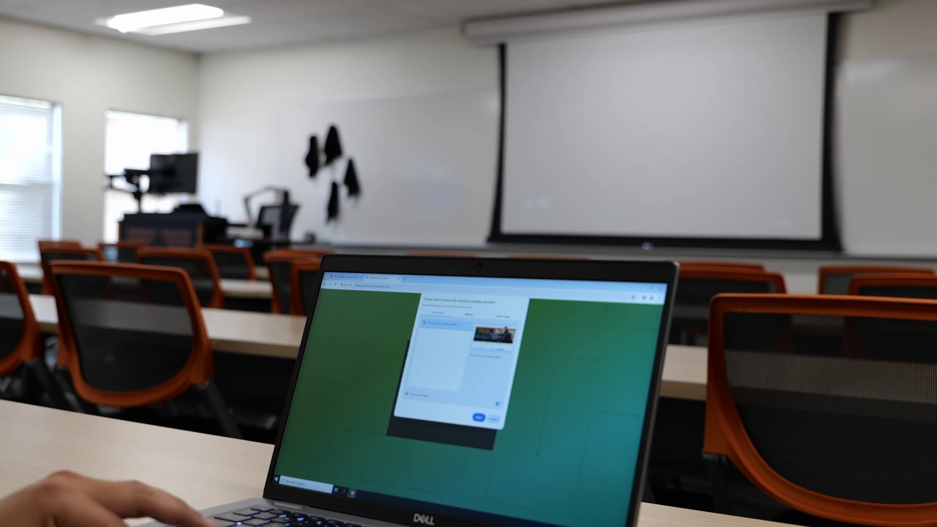
Confirm sharing the selected UT Dallas Chrome tab to the room display.
{"action": "key", "text": "Return"}
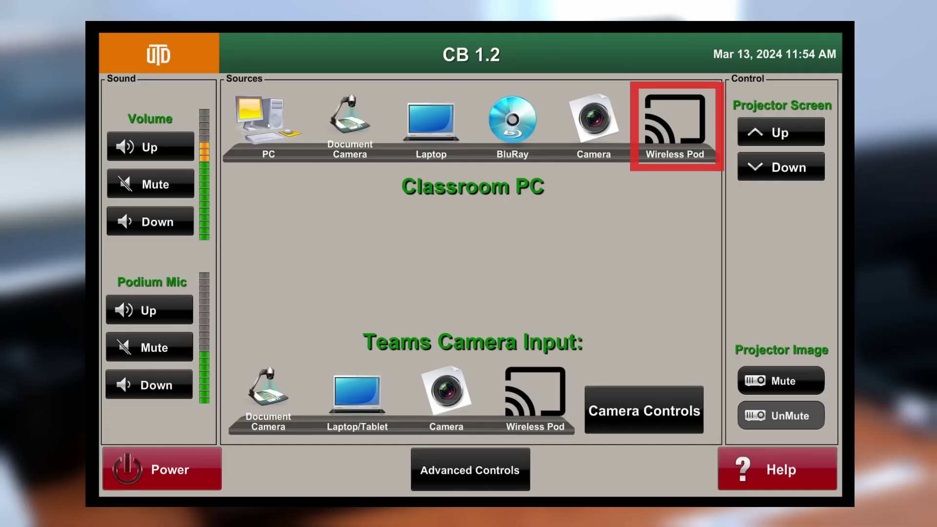
Set the Crestron touch panel's projector source to Wireless Pod.
{"action": "left_click", "coordinate": [666, 121]}
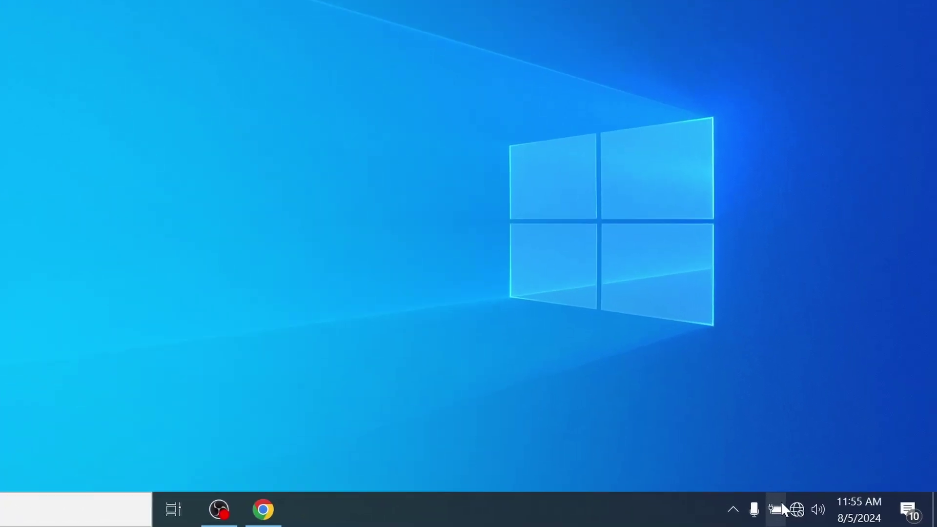
Join the laptop to the CometNet Wi-Fi network from the taskbar network list.
{"action": "left_click", "coordinate": [797, 509]}
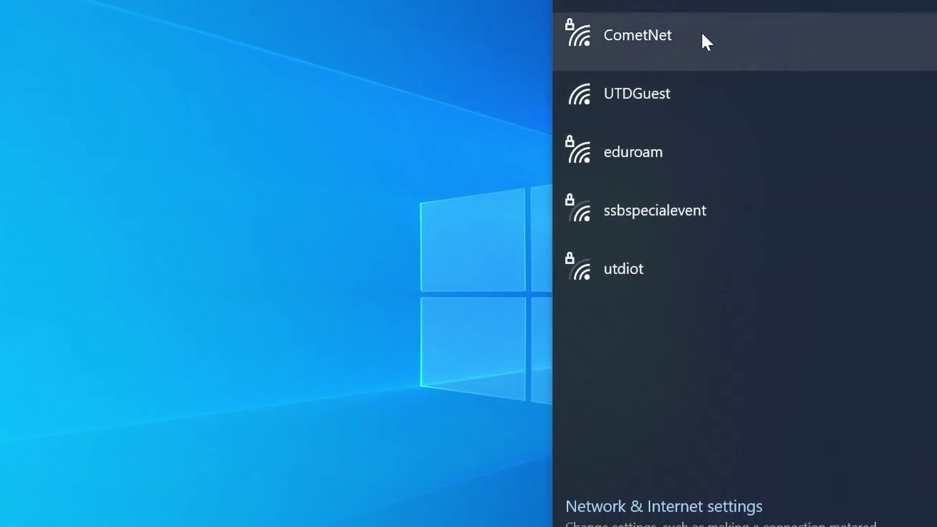
{"action": "left_click", "coordinate": [703, 35]}
{"action": "left_click", "coordinate": [810, 138]}
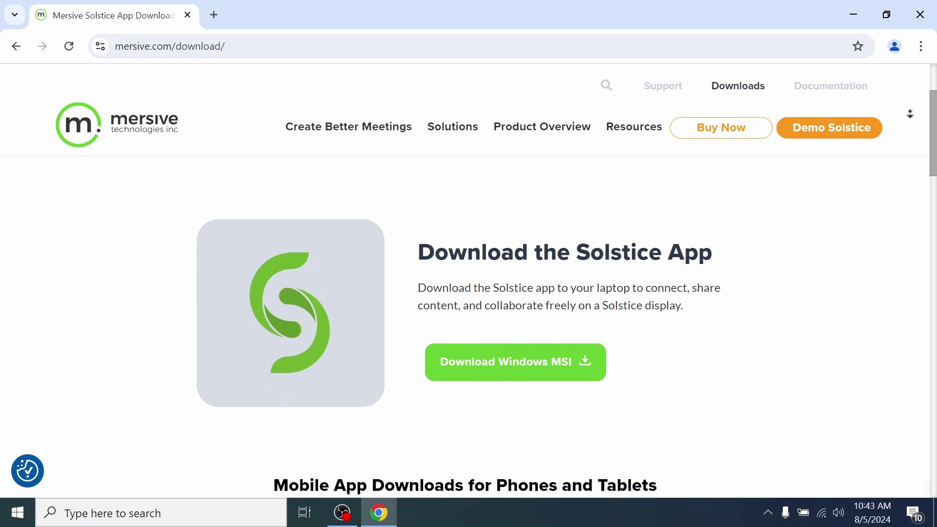
Scroll the mersive.com/download page down to the mobile app badges and QR code.
{"action": "scroll", "coordinate": [466, 317], "scroll_direction": "down", "scroll_amount": 2}
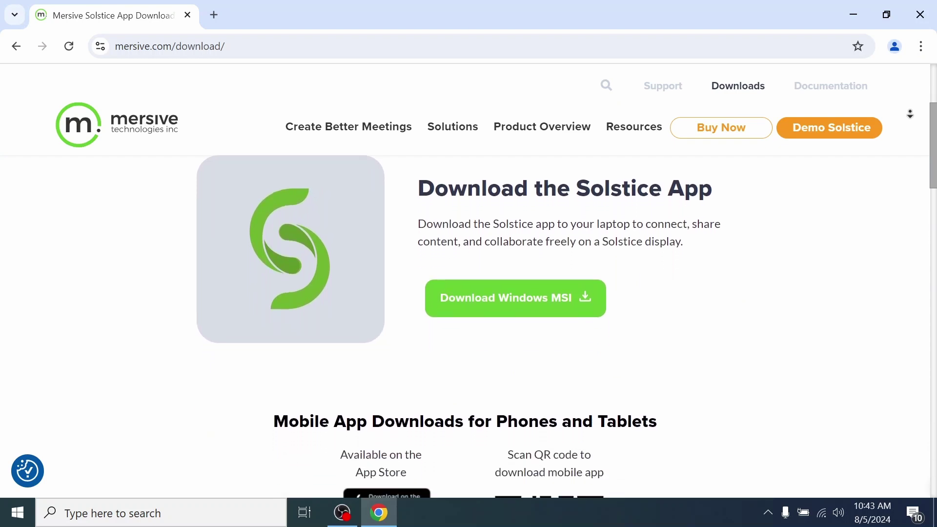
{"action": "scroll", "coordinate": [466, 317], "scroll_direction": "down", "scroll_amount": 2}
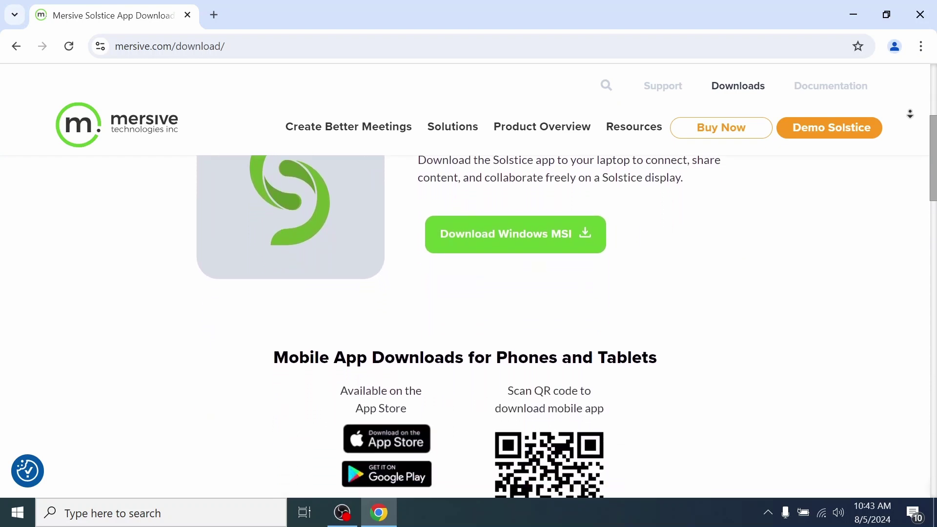
{"action": "scroll", "coordinate": [467, 318], "scroll_direction": "down", "scroll_amount": 2}
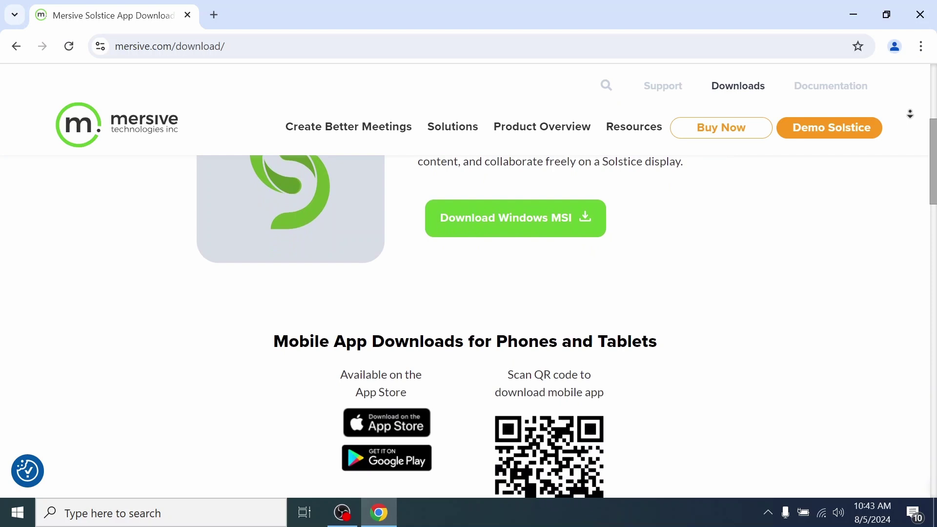
{"action": "scroll", "coordinate": [466, 318], "scroll_direction": "down", "scroll_amount": 2}
{"action": "scroll", "coordinate": [911, 114], "scroll_direction": "down", "scroll_amount": 1}
{"action": "middle_click", "coordinate": [913, 116]}
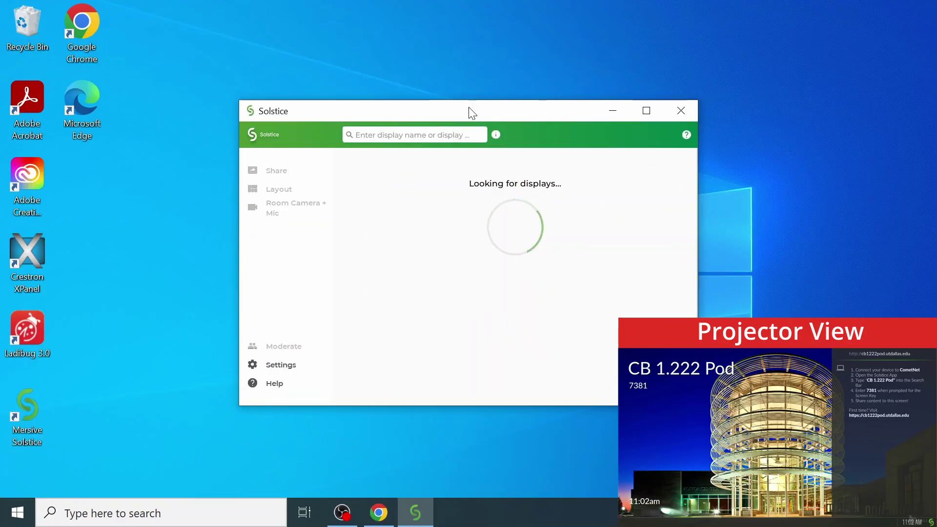
Look up the cb1222pod display and connect with the room's four-digit screen key.
{"action": "type", "text": "cb1222pod"}
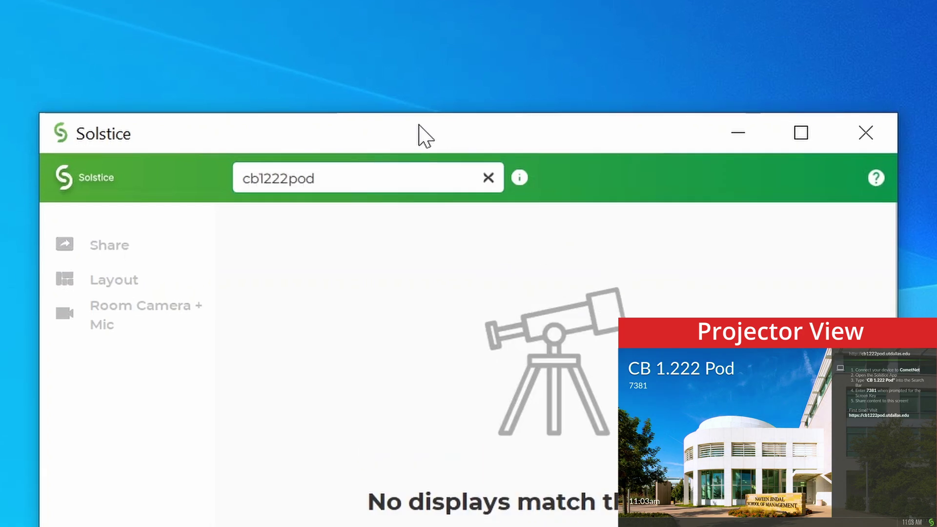
{"action": "key", "text": "Return"}
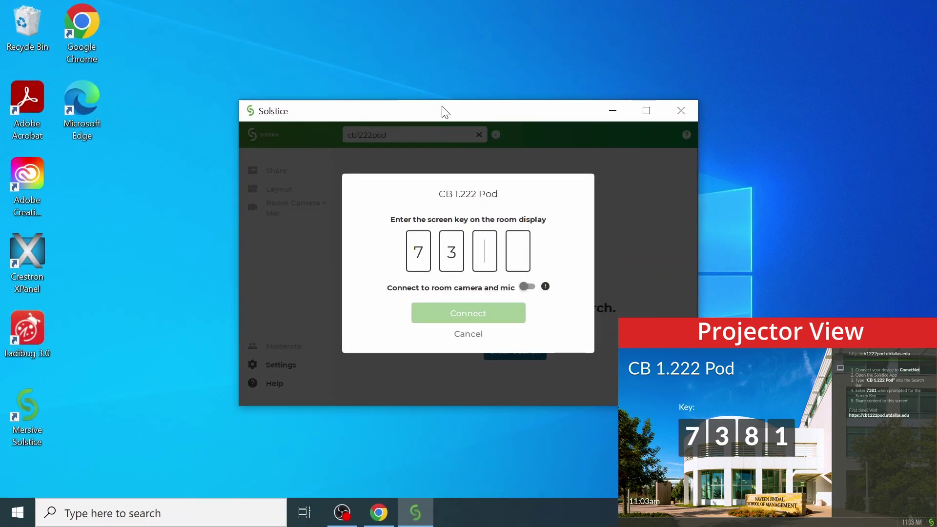
{"action": "type", "text": "7381"}
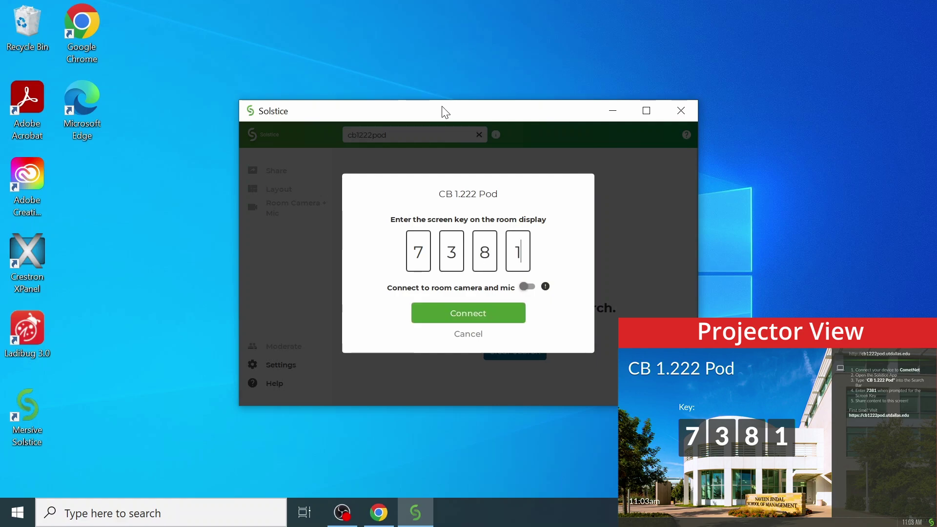
{"action": "key", "text": "Return"}
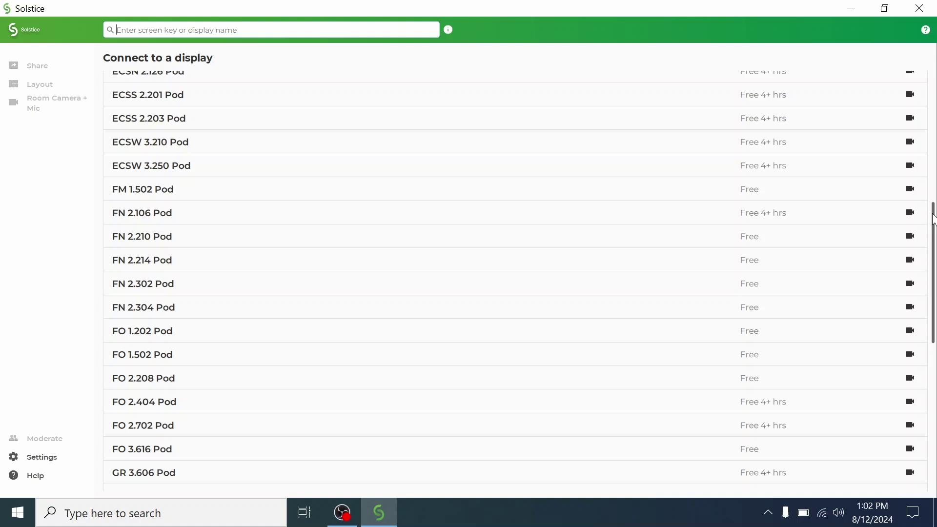
Filter the display list by 'CB' and select the CB 1.222 Pod row.
{"action": "scroll", "coordinate": [935, 156], "scroll_direction": "up", "scroll_amount": 5}
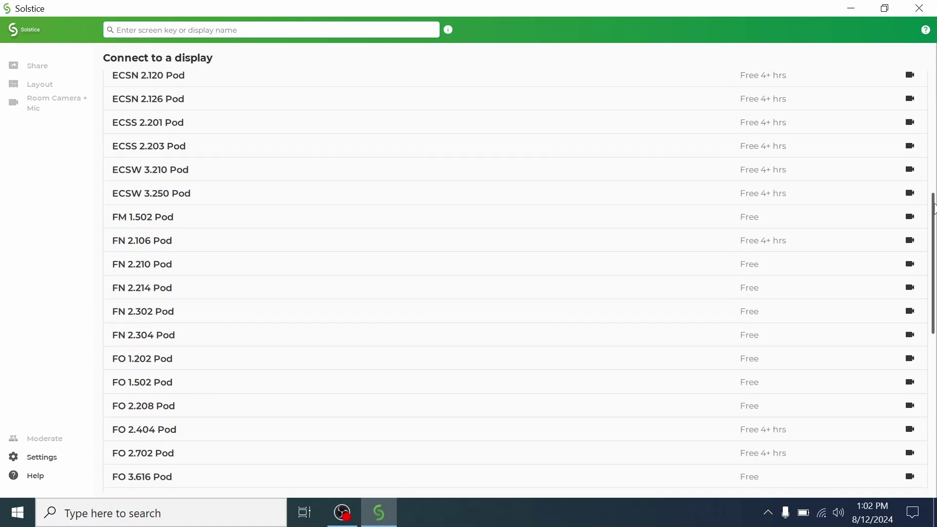
{"action": "left_click_drag", "start_coordinate": [934, 156], "coordinate": [935, 78]}
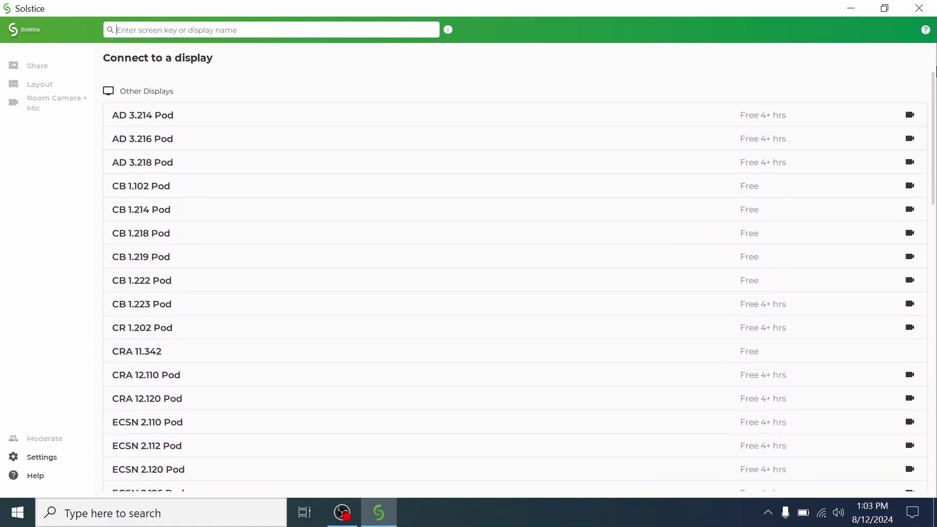
{"action": "type", "text": "CB"}
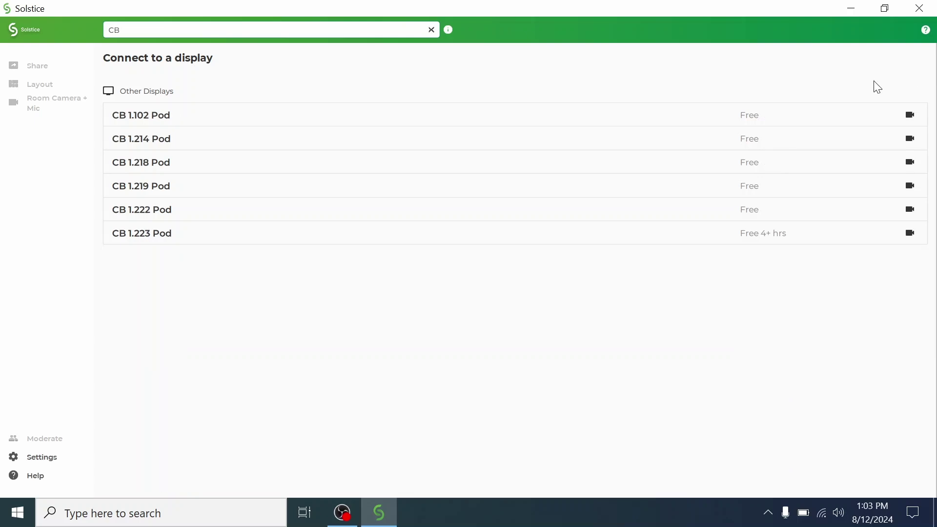
{"action": "left_click", "coordinate": [649, 218]}
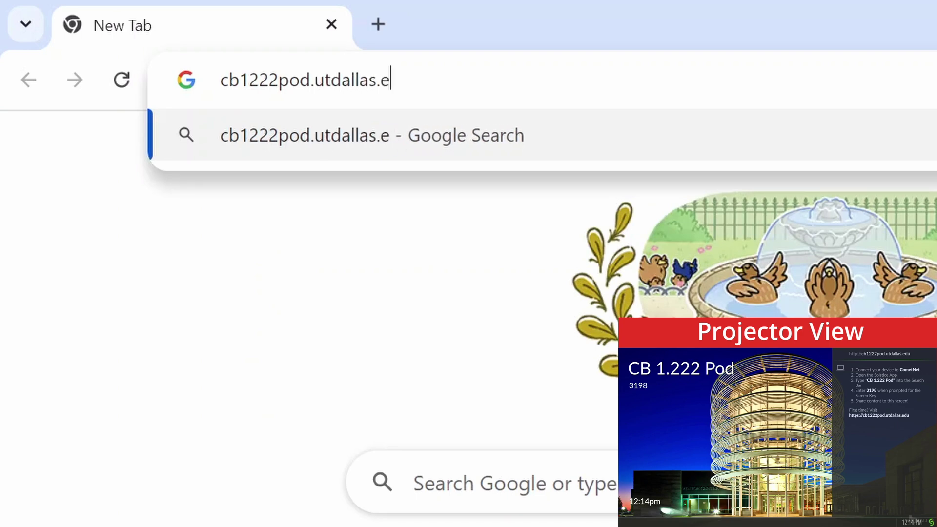
Open cb1222pod.utdallas.edu, choose Share my Screen, enter the room key, and launch.
{"action": "type", "text": "du"}
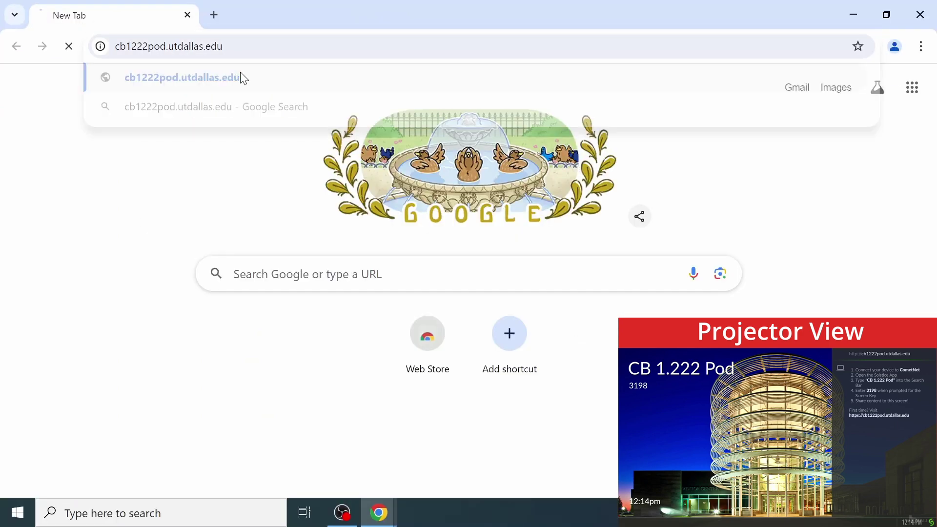
{"action": "left_click", "coordinate": [423, 136]}
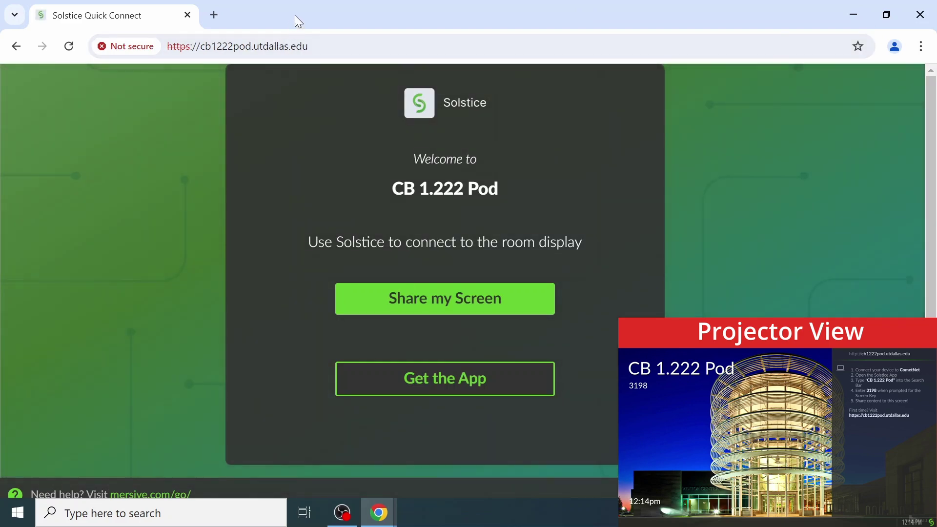
{"action": "left_click", "coordinate": [362, 308]}
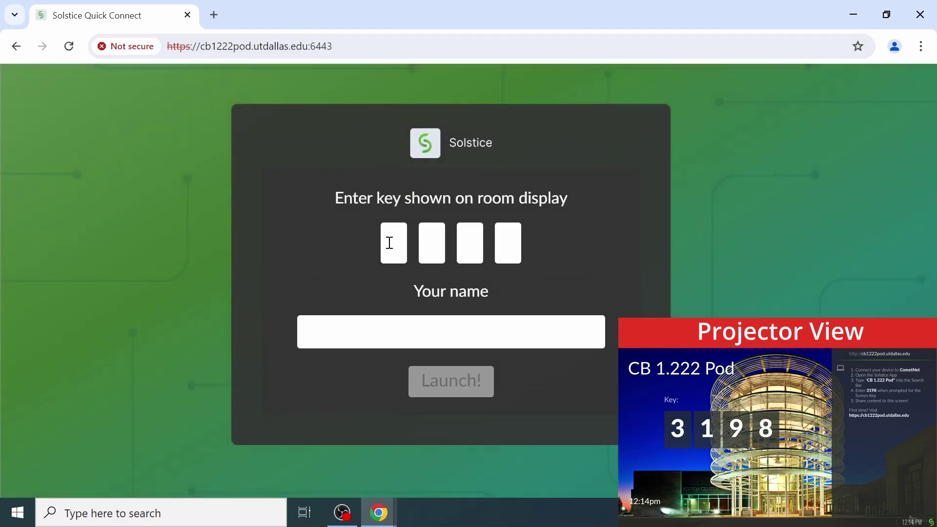
{"action": "left_click", "coordinate": [392, 243]}
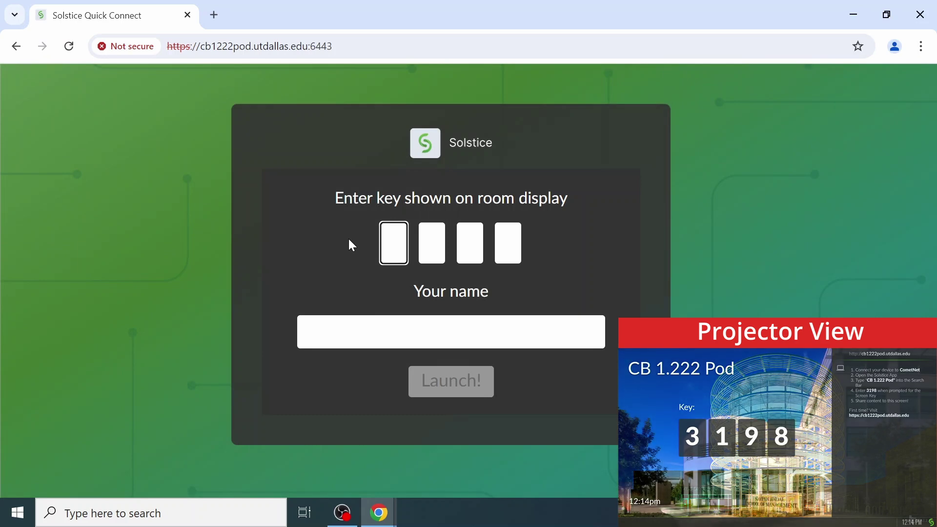
{"action": "type", "text": "3198"}
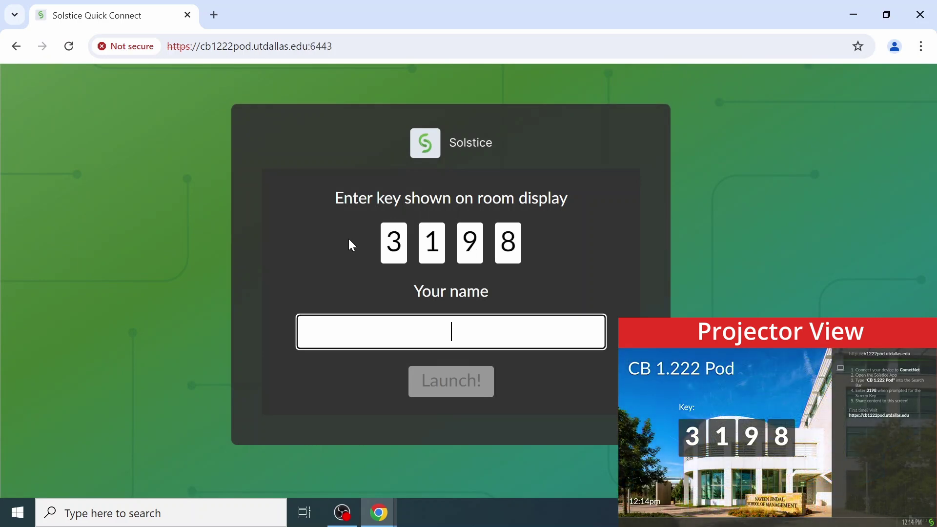
{"action": "type", "text": "UTD"}
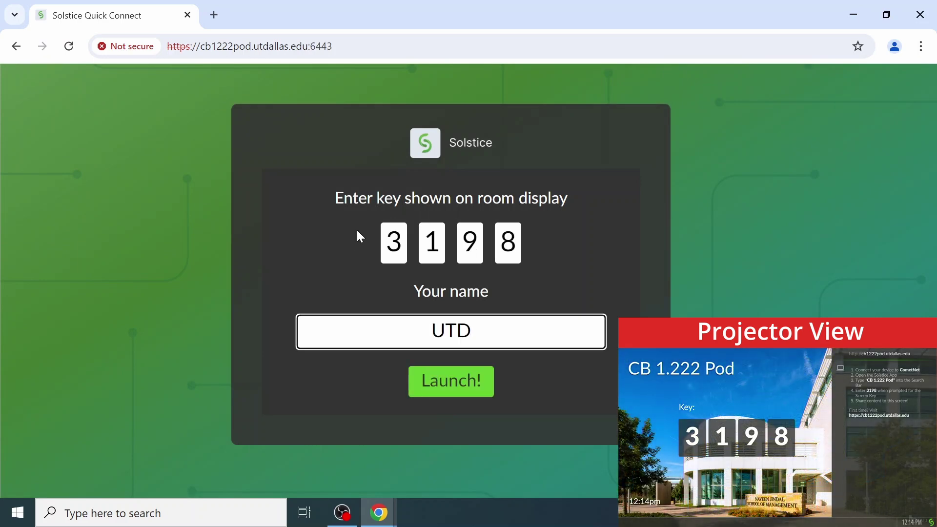
{"action": "left_click", "coordinate": [439, 391]}
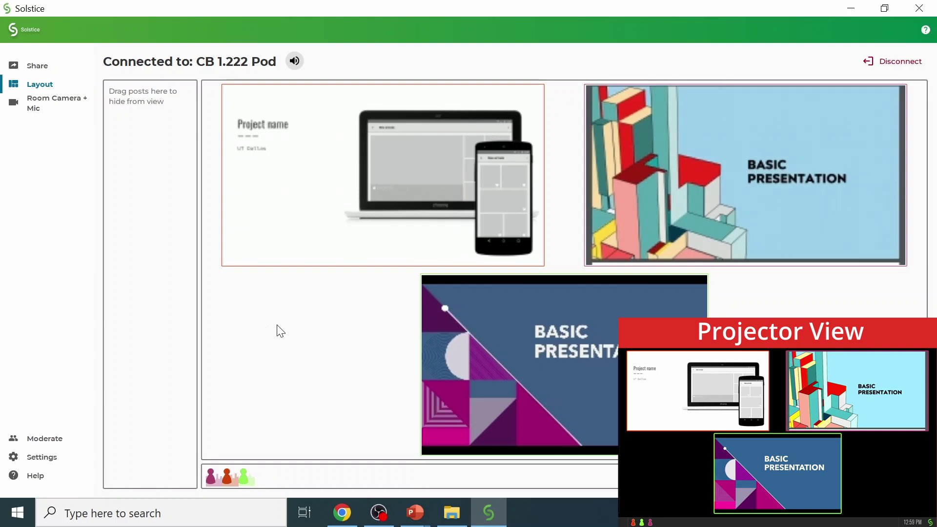
Move the Project name and light-blue Basic Presentation posts into the hide panel.
{"action": "left_click_drag", "start_coordinate": [292, 252], "coordinate": [119, 234]}
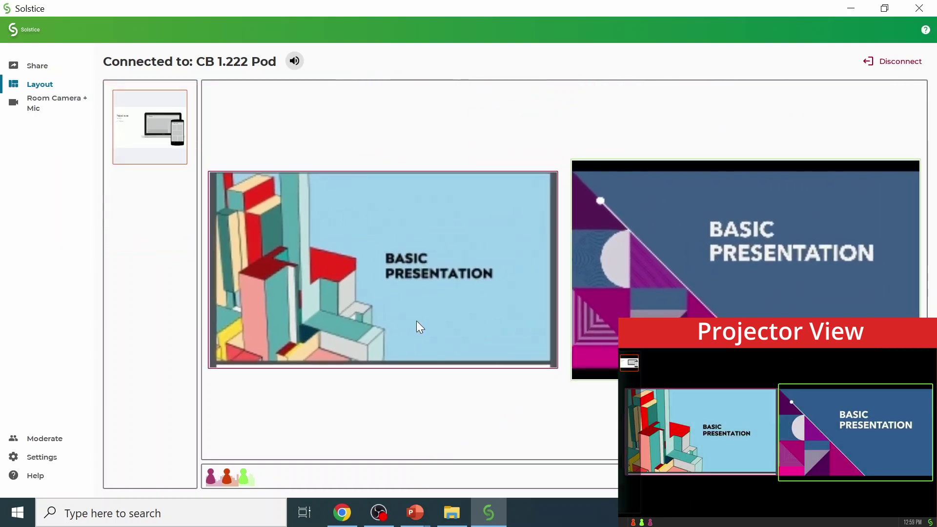
{"action": "left_click_drag", "start_coordinate": [473, 323], "coordinate": [163, 320]}
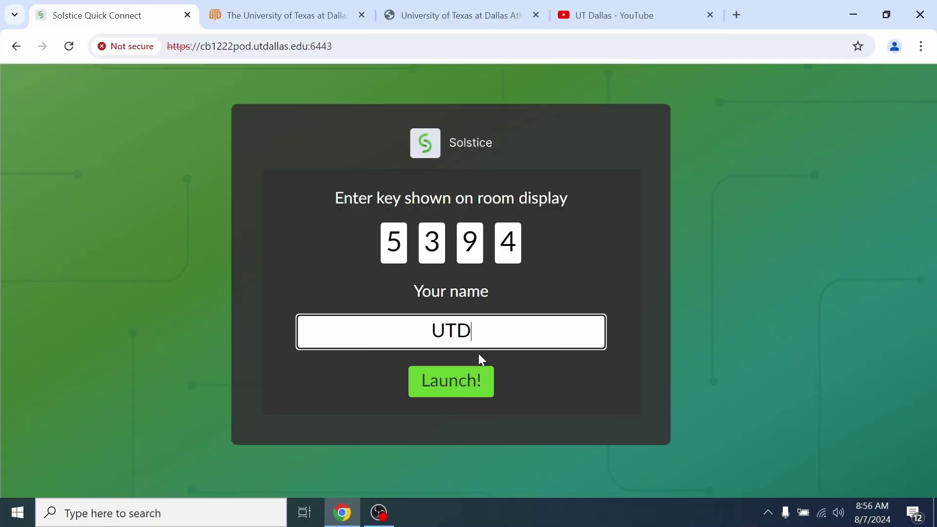
Share The University of Texas at Dallas tab to the pod via the share picker.
{"action": "left_click", "coordinate": [486, 383]}
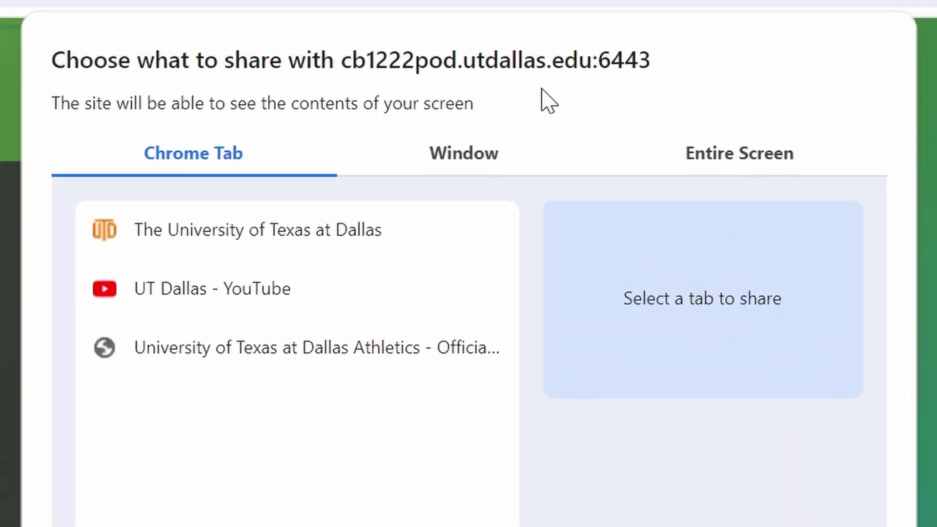
{"action": "left_click", "coordinate": [541, 146]}
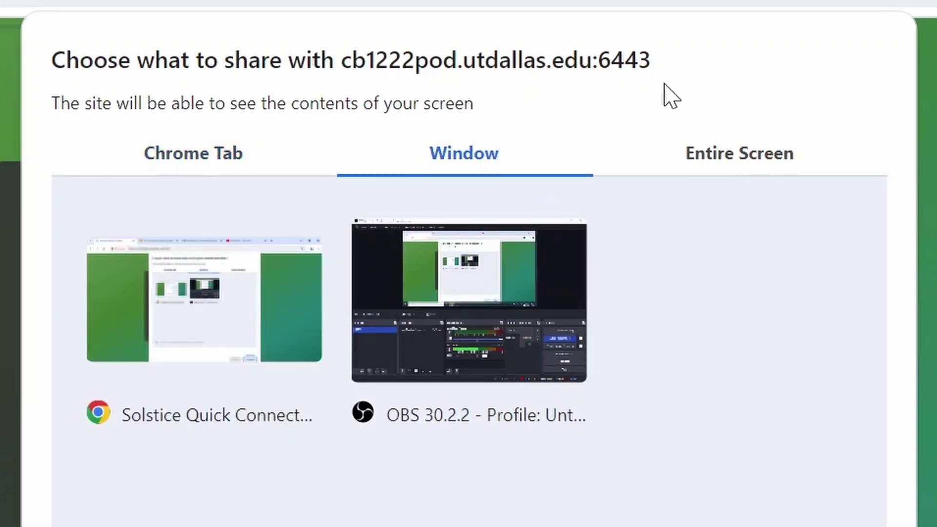
{"action": "left_click", "coordinate": [665, 146]}
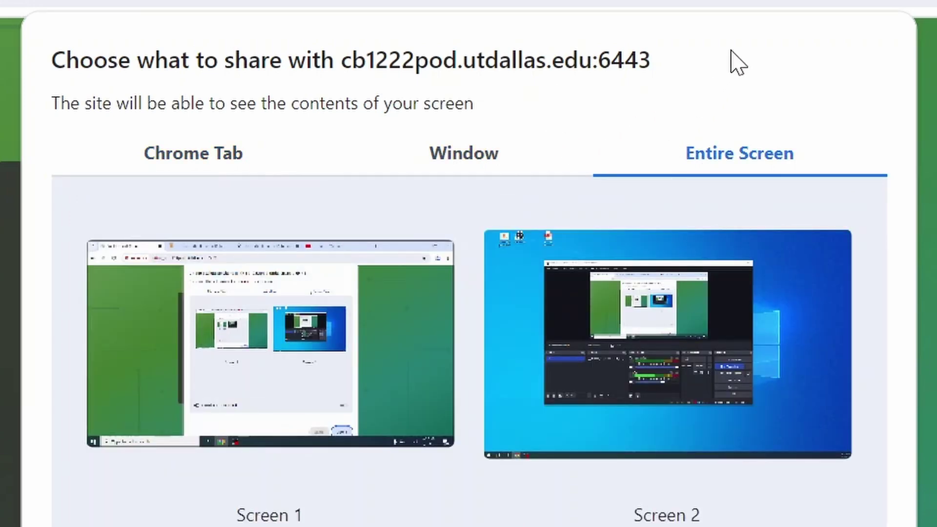
{"action": "left_click", "coordinate": [193, 153]}
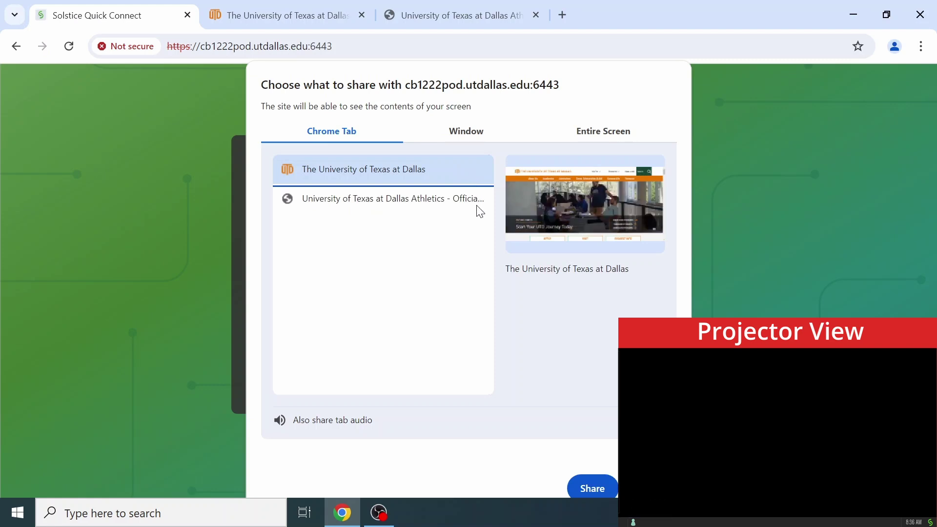
{"action": "left_click", "coordinate": [486, 199]}
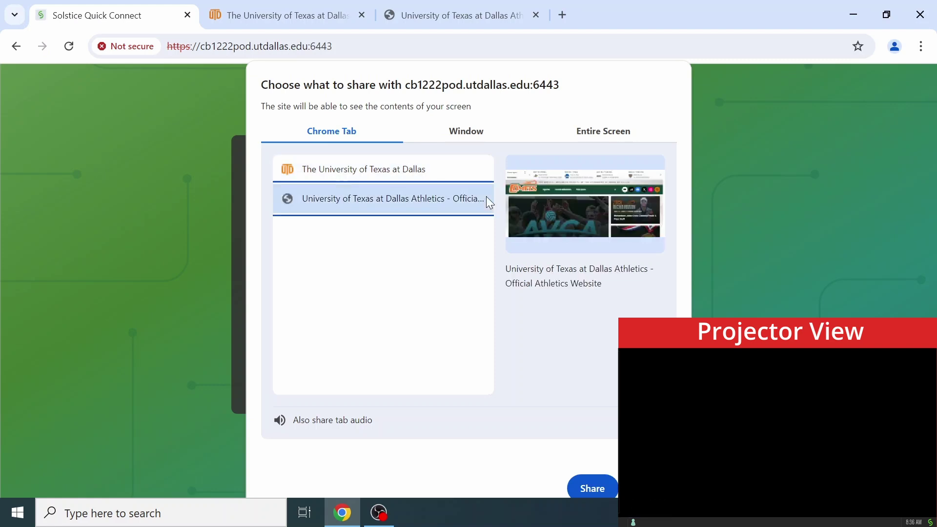
{"action": "left_click", "coordinate": [482, 170]}
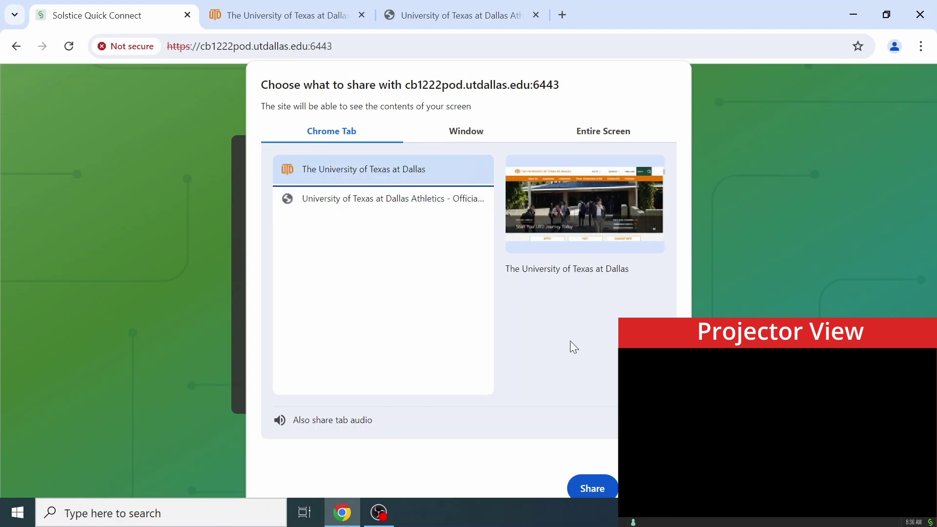
{"action": "left_click", "coordinate": [588, 483]}
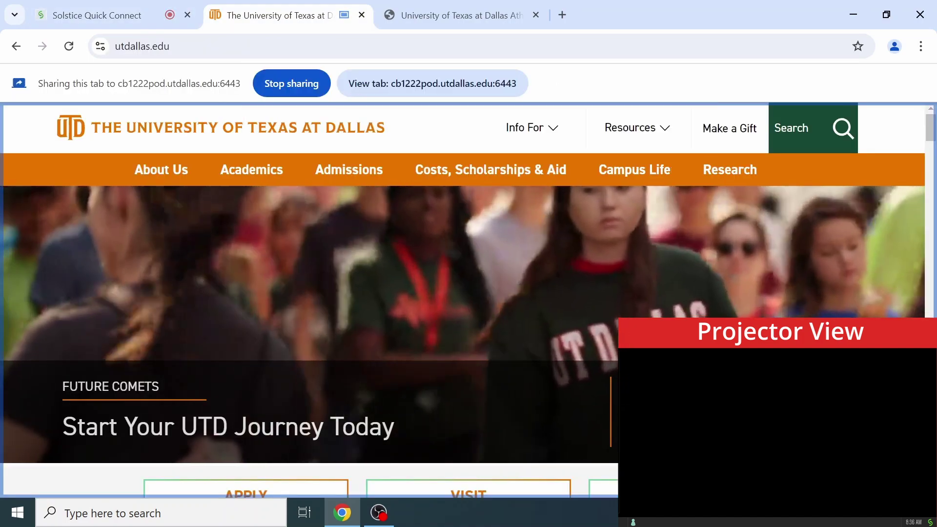
Select the Solstice Quick Connect window in the window-sharing list.
{"action": "scroll", "coordinate": [464, 293], "scroll_direction": "down", "scroll_amount": 3}
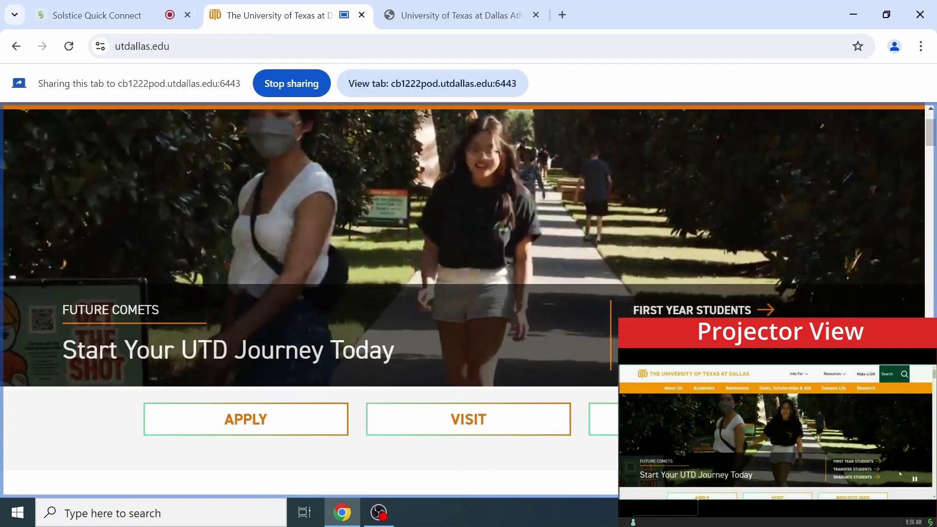
{"action": "scroll", "coordinate": [879, 391], "scroll_direction": "down", "scroll_amount": 3}
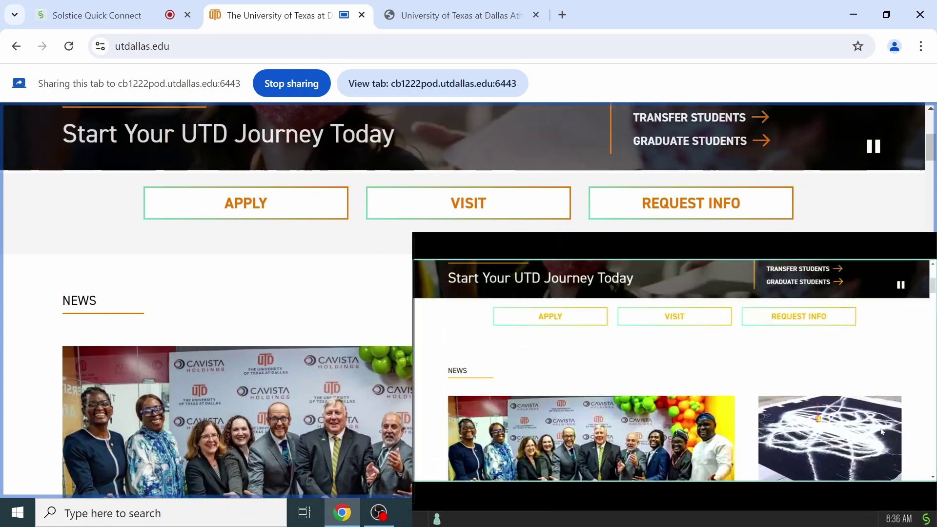
{"action": "scroll", "coordinate": [886, 337], "scroll_direction": "down", "scroll_amount": 2}
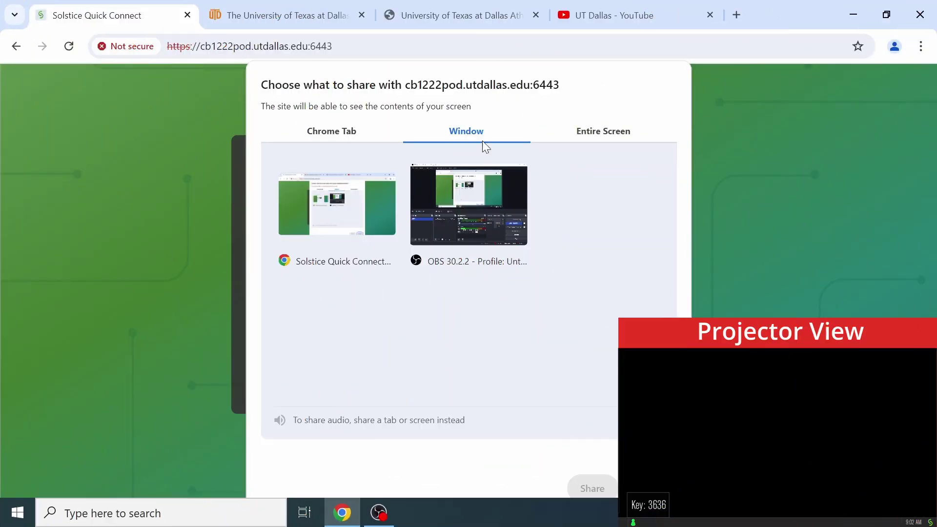
{"action": "left_click", "coordinate": [374, 210]}
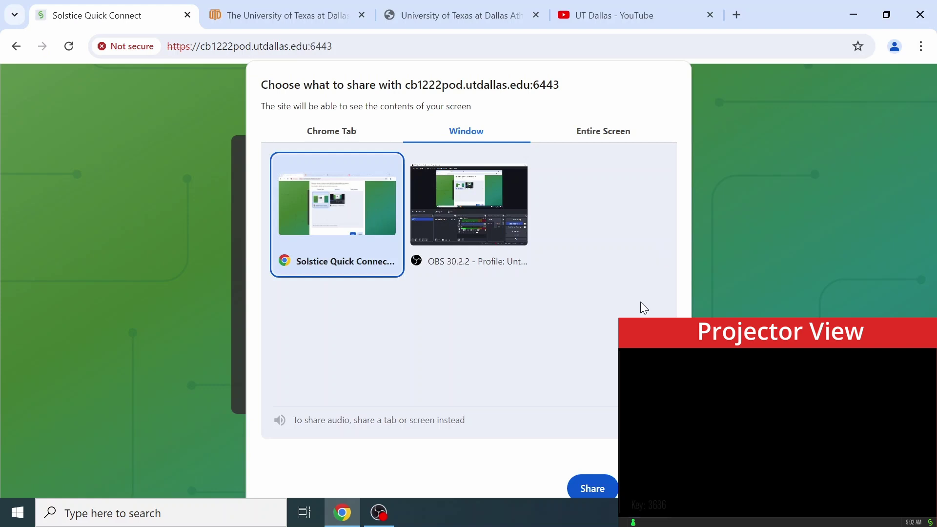
Share the Chrome window to the pod, then share the entire Screen 1.
{"action": "left_click", "coordinate": [595, 478]}
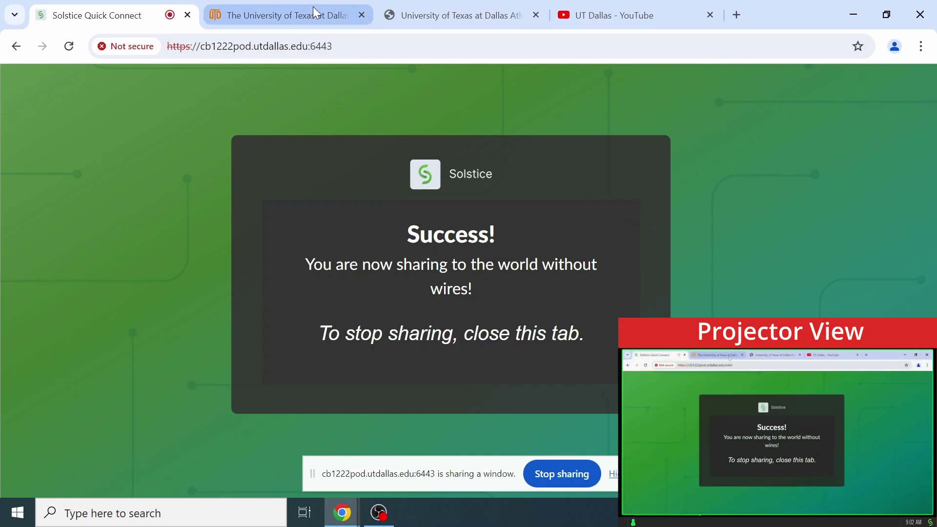
{"action": "left_click", "coordinate": [350, 12]}
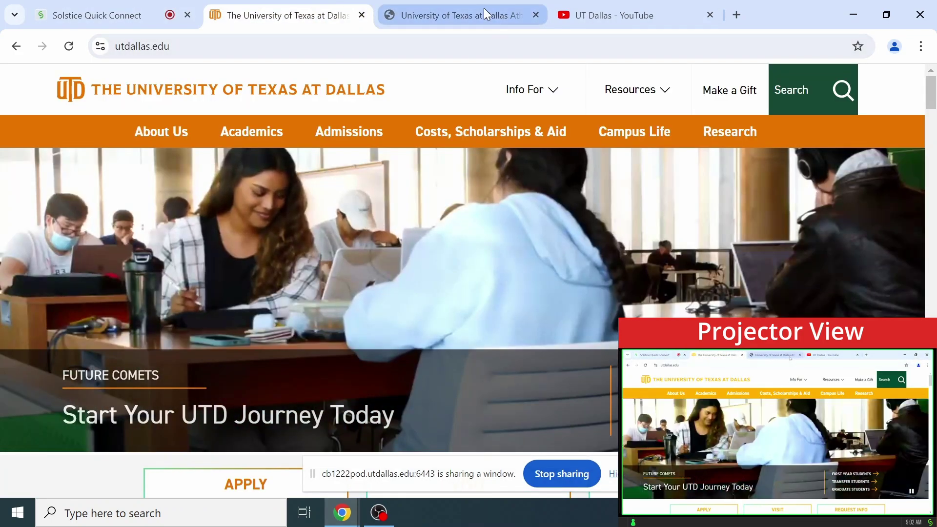
{"action": "left_click", "coordinate": [484, 9]}
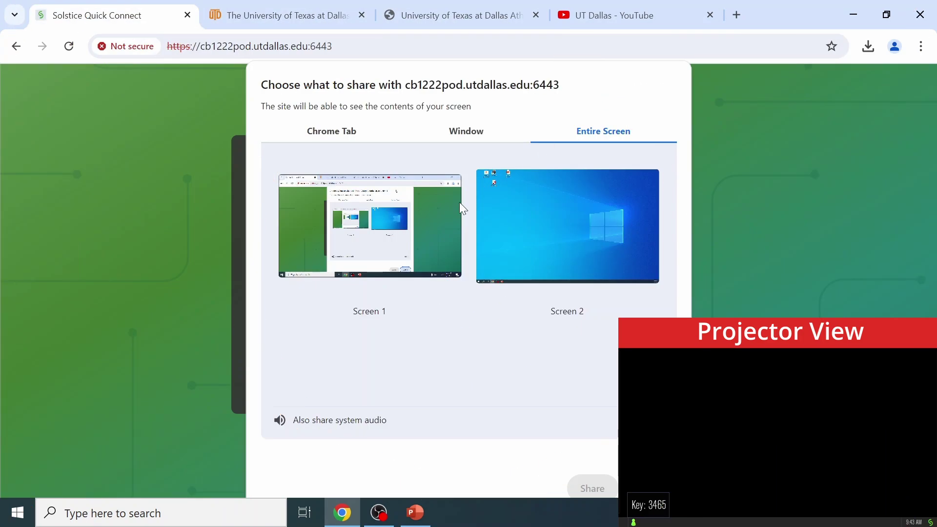
{"action": "left_click", "coordinate": [444, 212]}
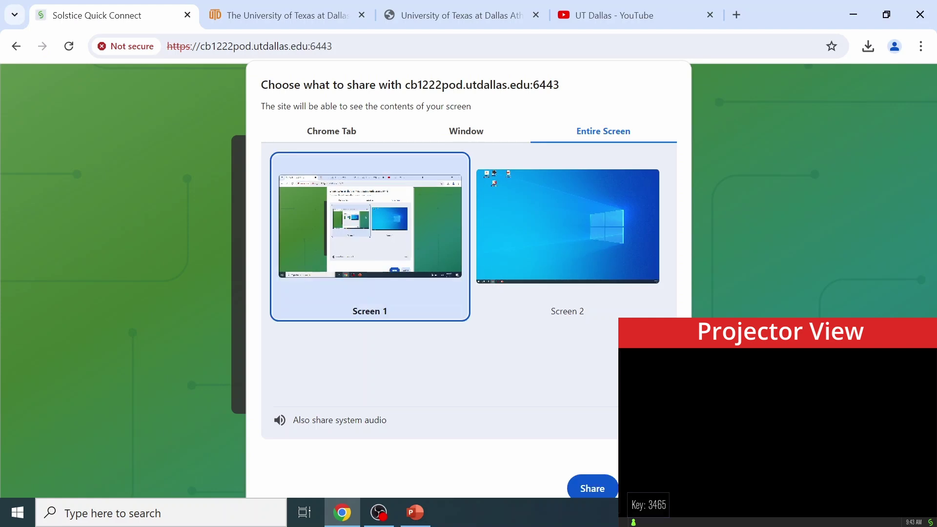
{"action": "left_click", "coordinate": [610, 482]}
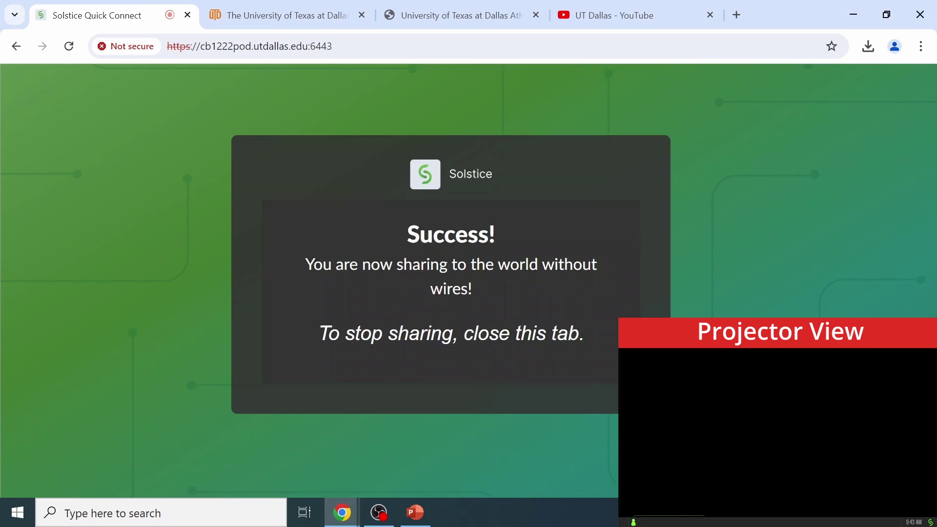
Minimize Chrome and start the PowerPoint Architecture pitch deck slideshow from the first slide.
{"action": "left_click", "coordinate": [853, 15]}
{"action": "left_click", "coordinate": [428, 520]}
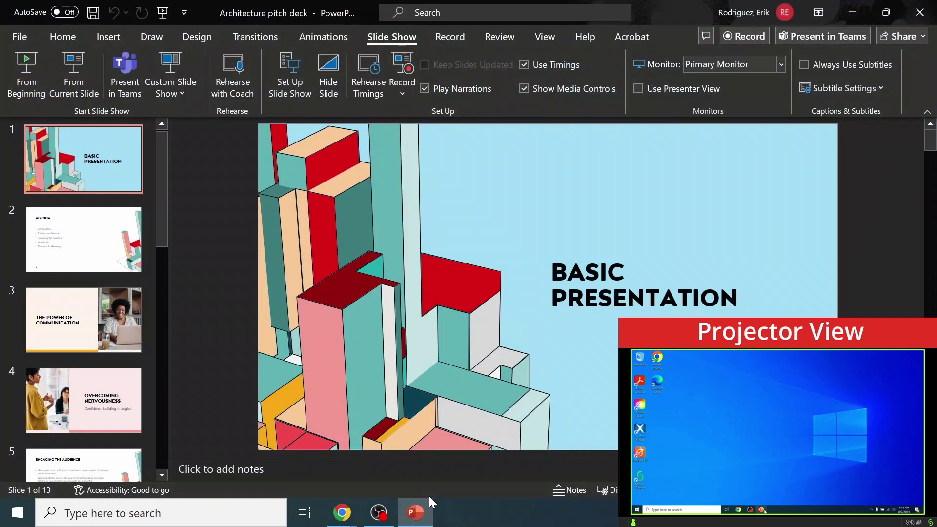
{"action": "left_click", "coordinate": [28, 73]}
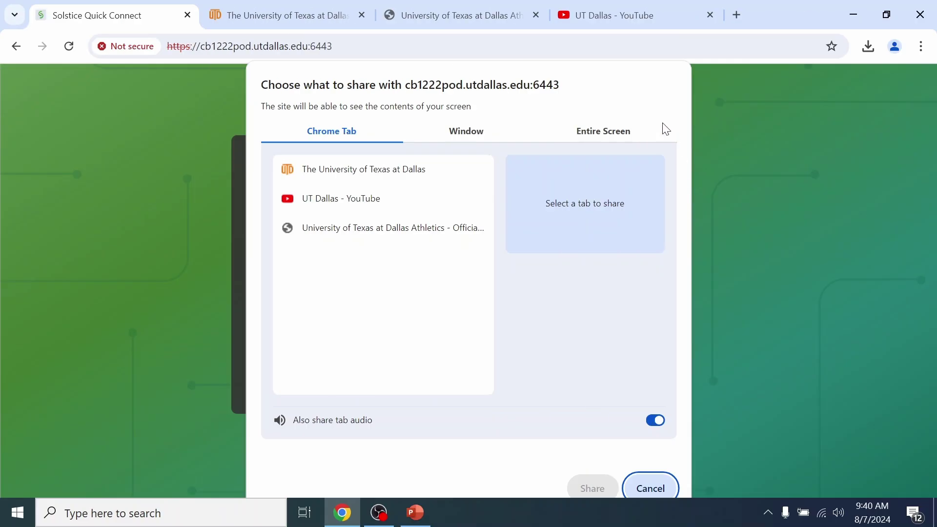
Share the entire Screen 1 to the CB 1.222 Pod display, with system audio off.
{"action": "left_click", "coordinate": [645, 130]}
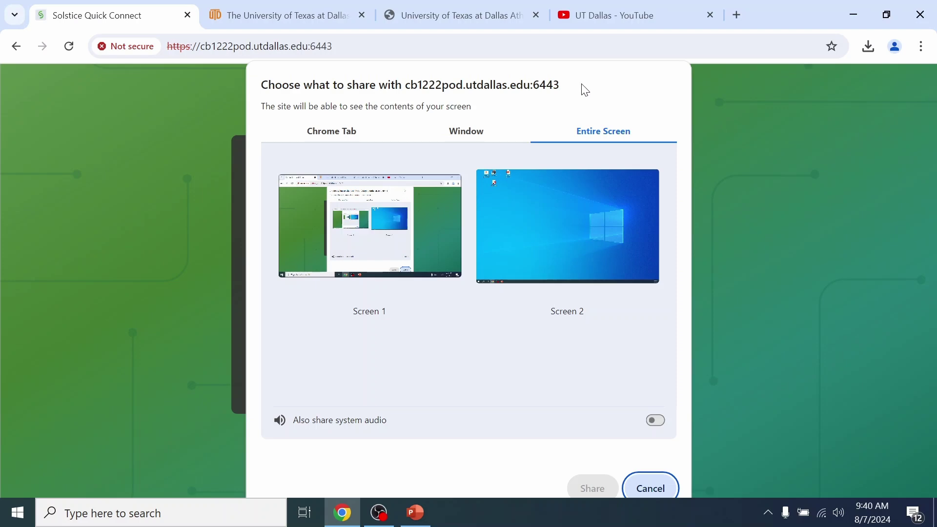
{"action": "left_click", "coordinate": [444, 231]}
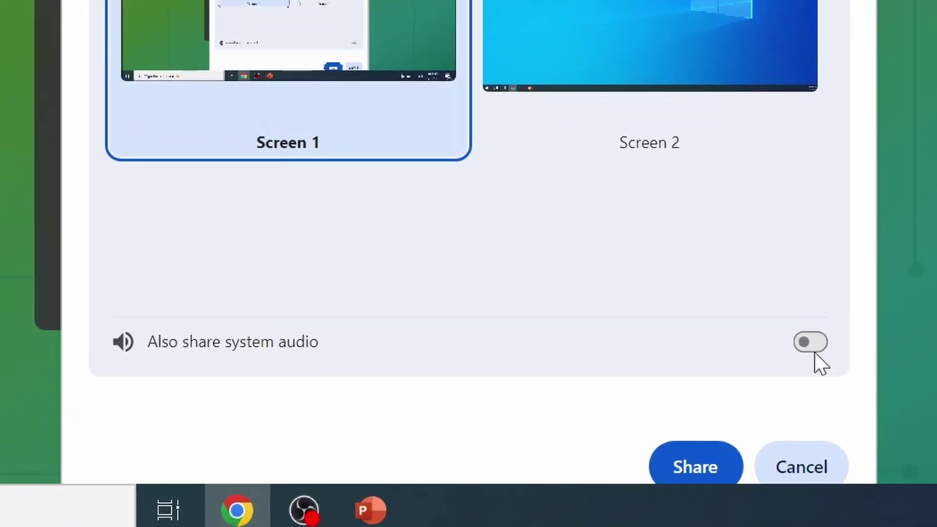
{"action": "left_click", "coordinate": [684, 464]}
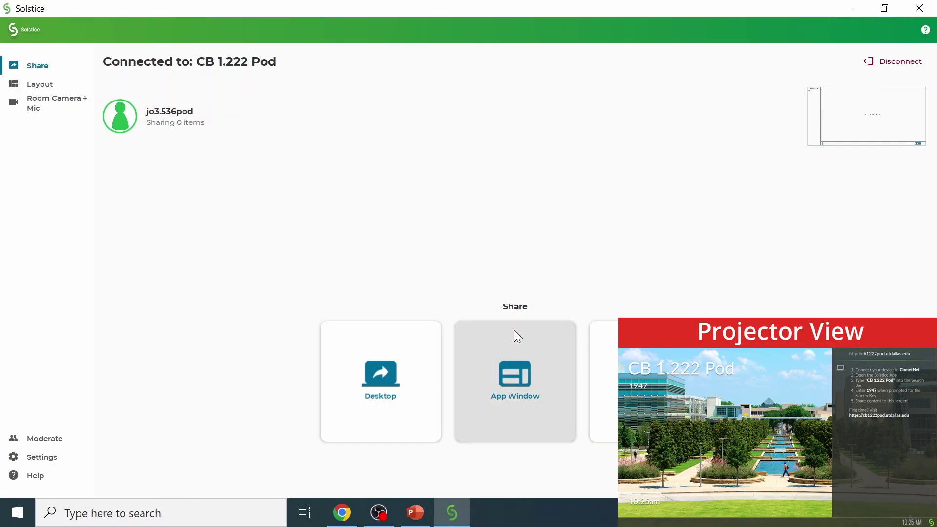
Share the UT Dallas Chrome window, then the Next-Gen_Classroom_Podium_Instructional_Video file, and open Control settings.
{"action": "left_click", "coordinate": [514, 332]}
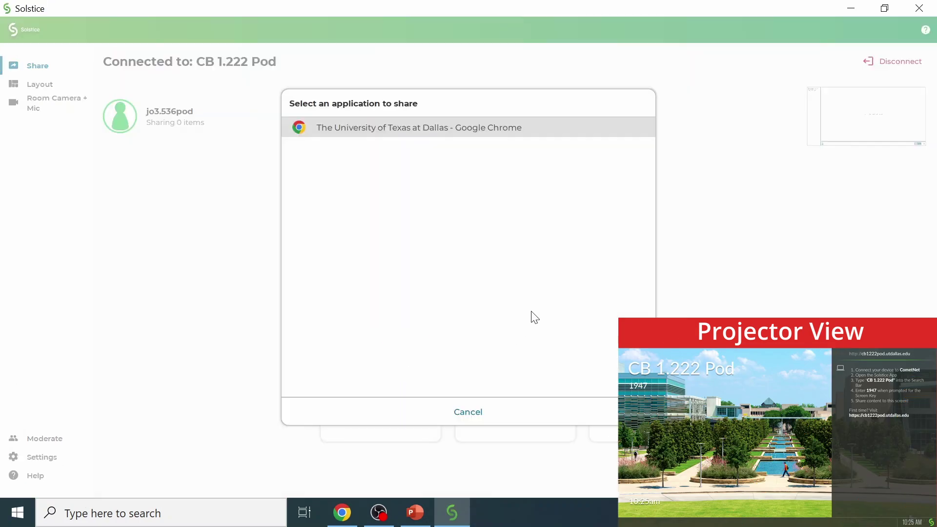
{"action": "left_click", "coordinate": [471, 128]}
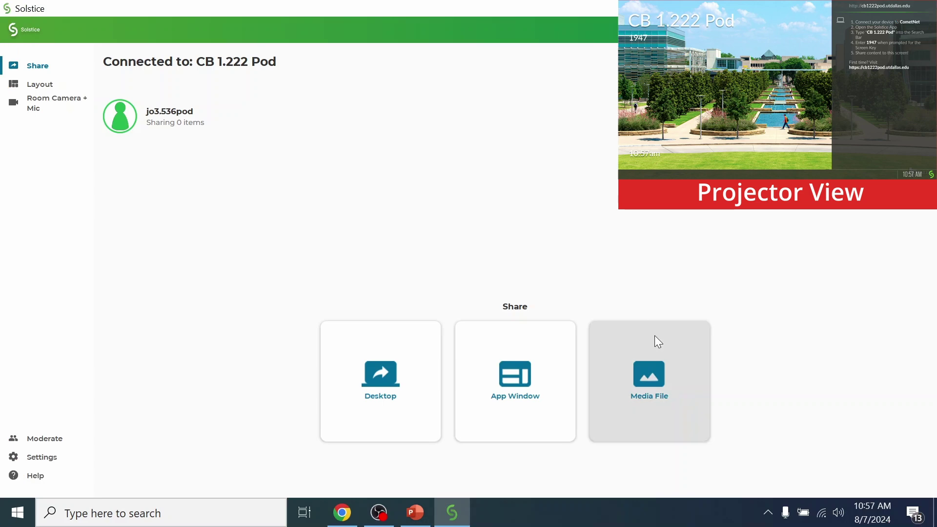
{"action": "left_click", "coordinate": [655, 336]}
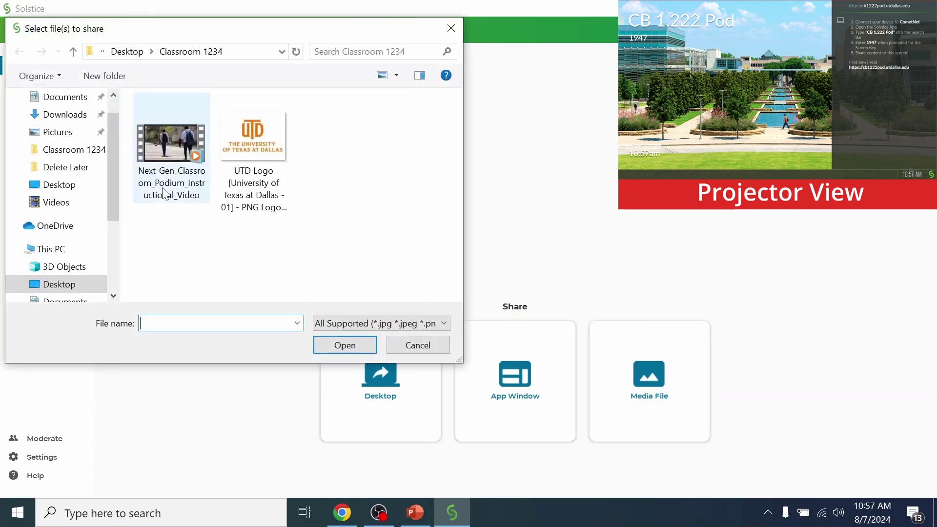
{"action": "left_click", "coordinate": [165, 166]}
{"action": "left_click", "coordinate": [322, 345]}
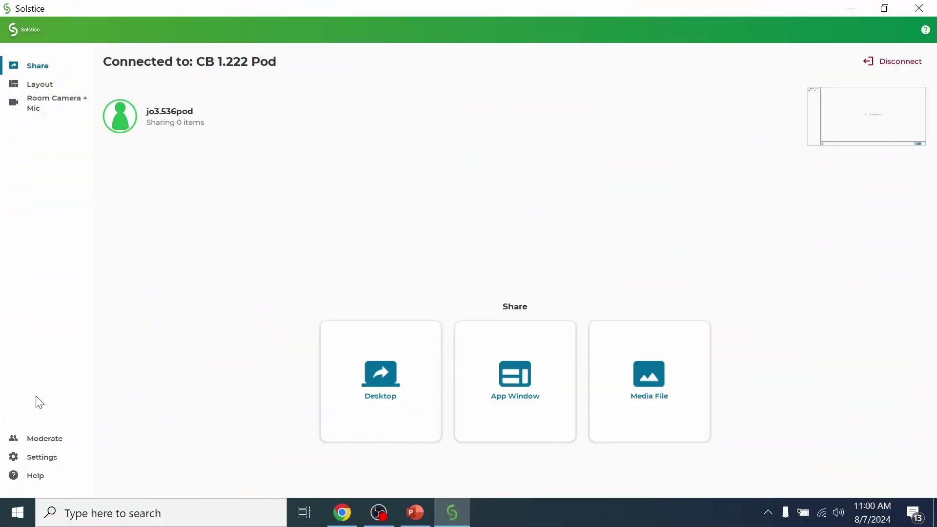
{"action": "left_click", "coordinate": [72, 462]}
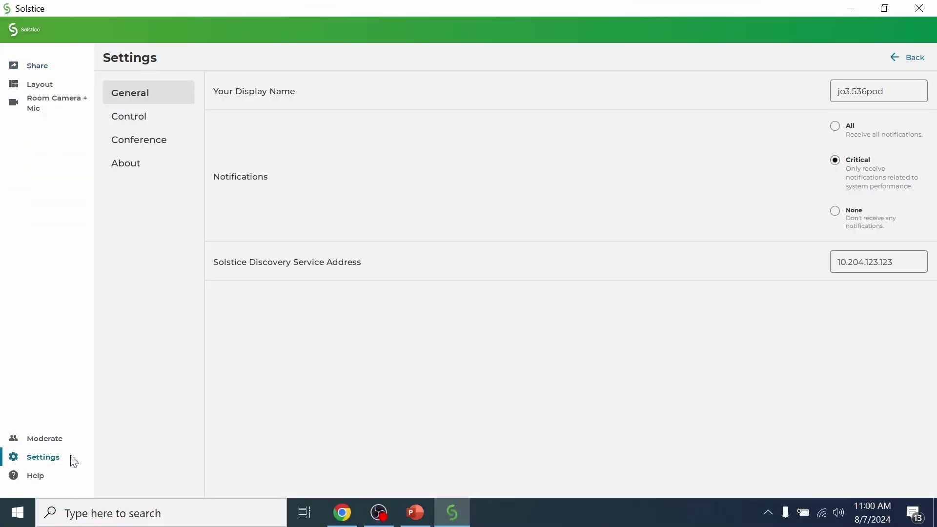
{"action": "left_click", "coordinate": [169, 116]}
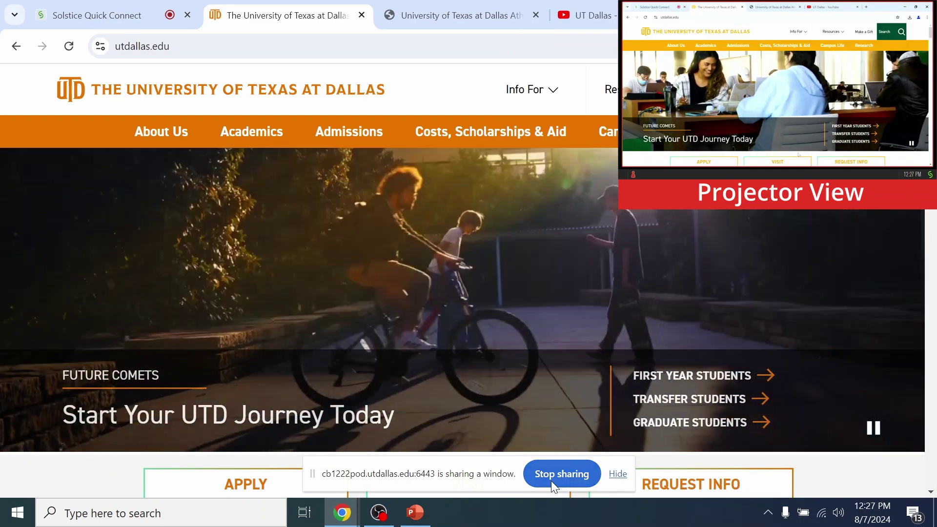
Stop sharing the browser window and close the Solstice Quick Connect tab.
{"action": "left_click", "coordinate": [552, 481]}
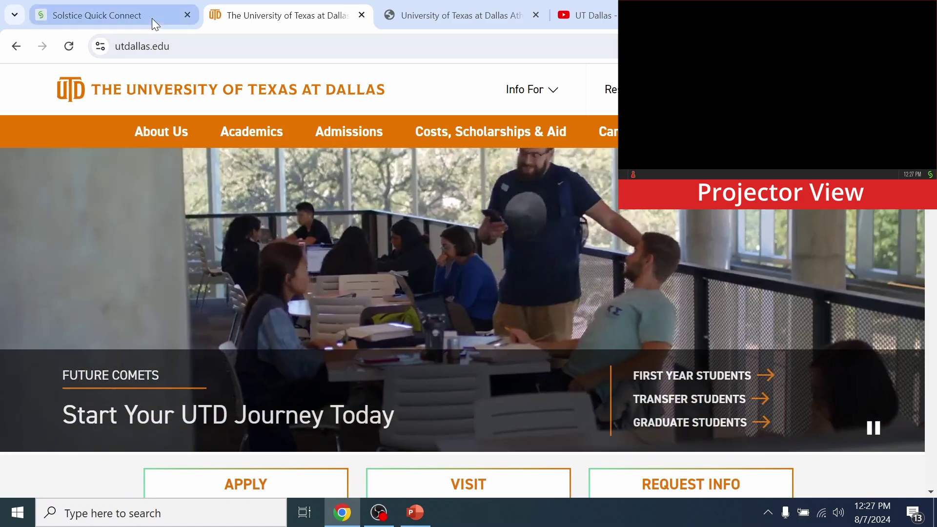
{"action": "left_click", "coordinate": [152, 21]}
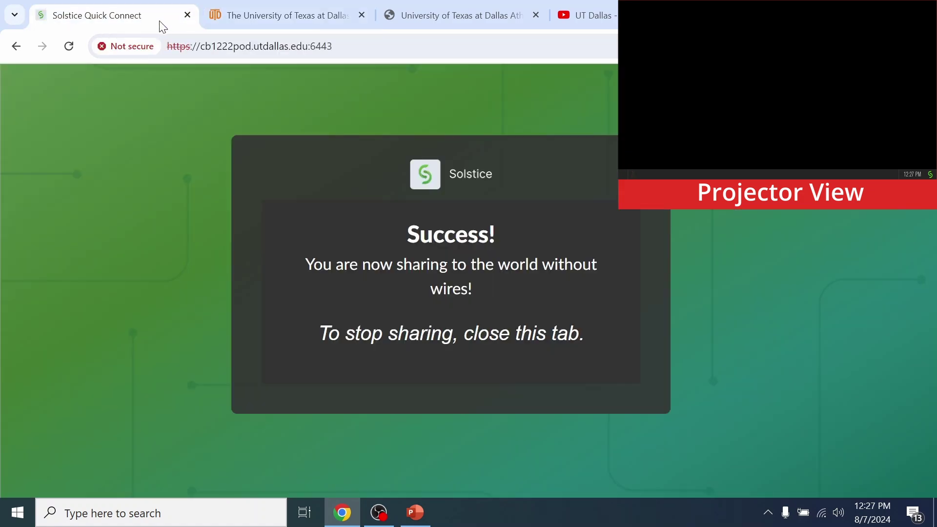
{"action": "left_click", "coordinate": [187, 15]}
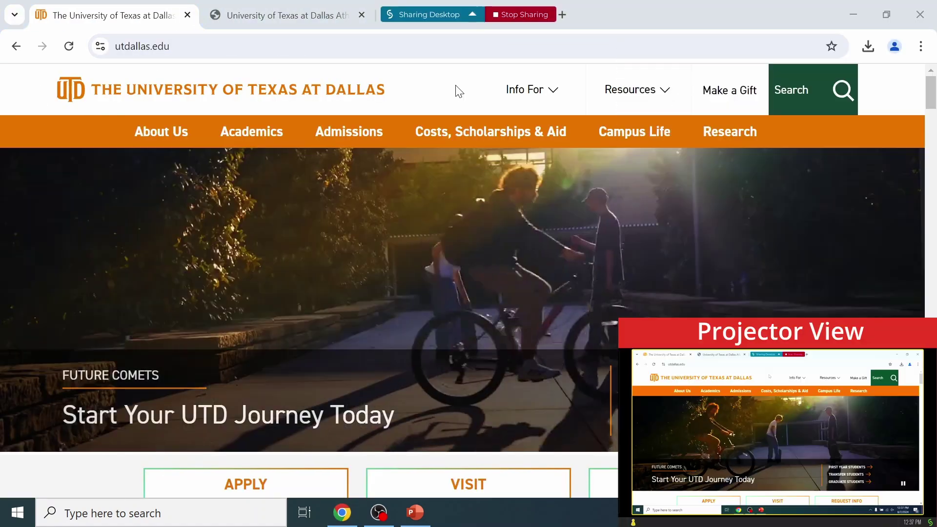
Stop desktop sharing and disconnect from the CB 1.222 Pod, confirming the prompt.
{"action": "left_click", "coordinate": [519, 14]}
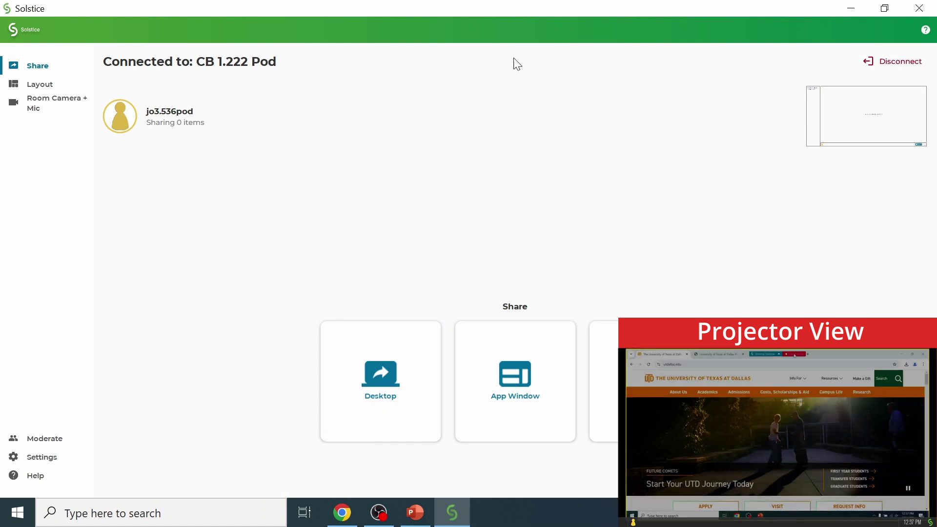
{"action": "left_click", "coordinate": [899, 66]}
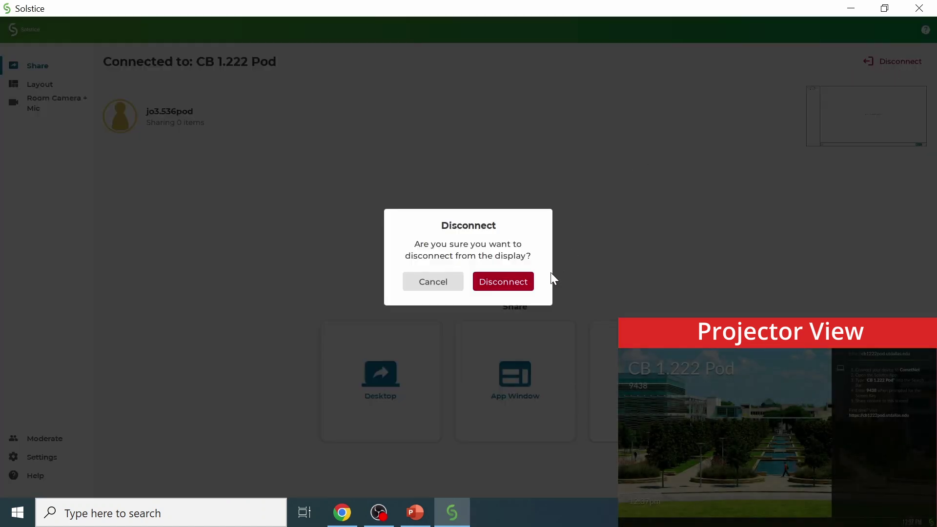
{"action": "left_click", "coordinate": [529, 286]}
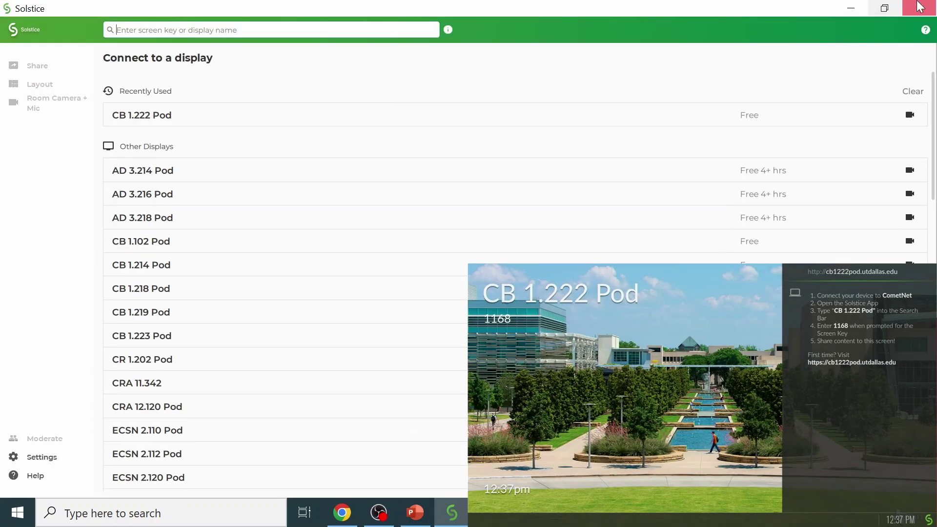